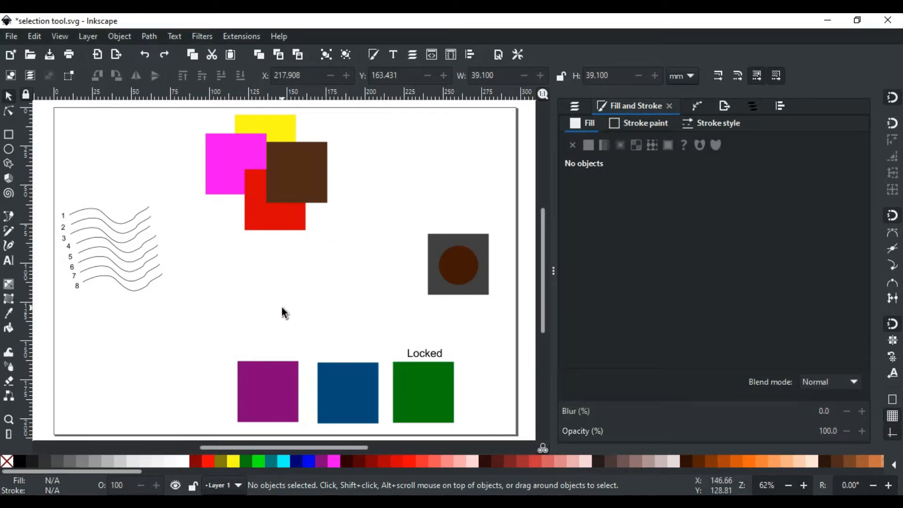
Select the purple and blue squares one at a time, and try to select the green square labelled Locked.
click(266, 376)
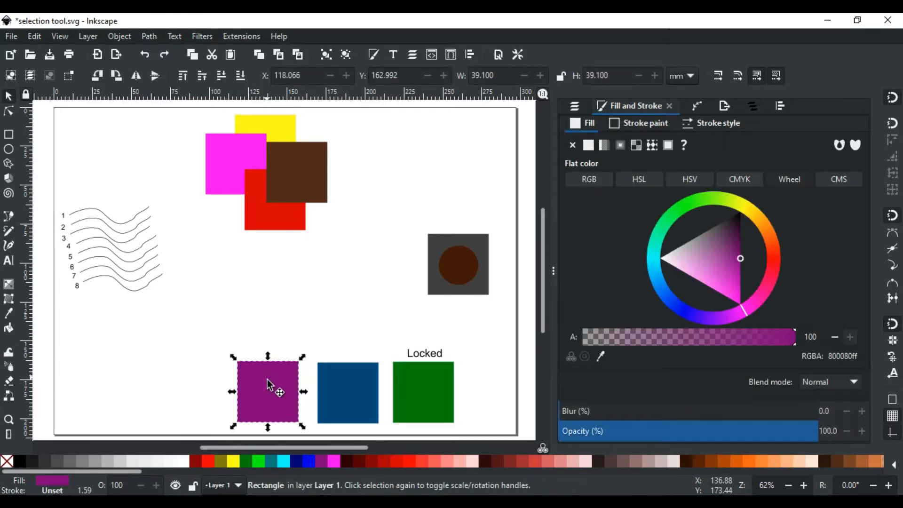
click(344, 396)
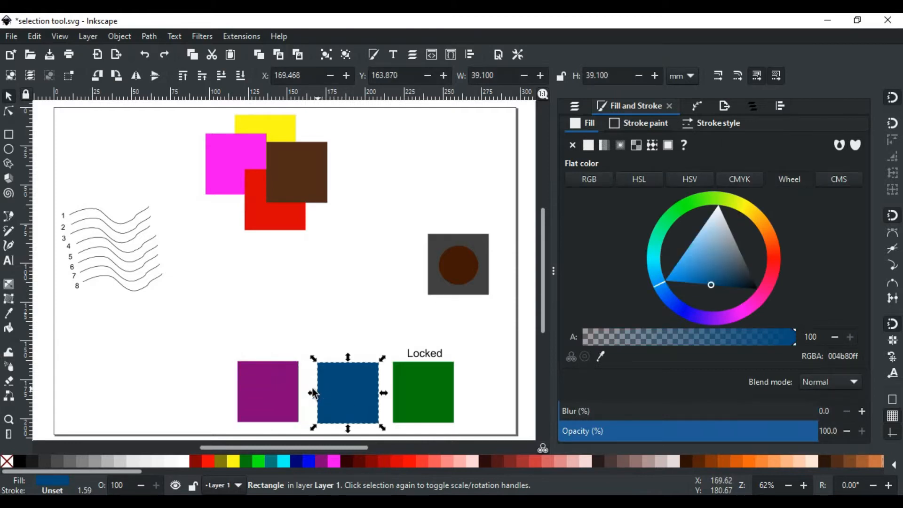
click(278, 390)
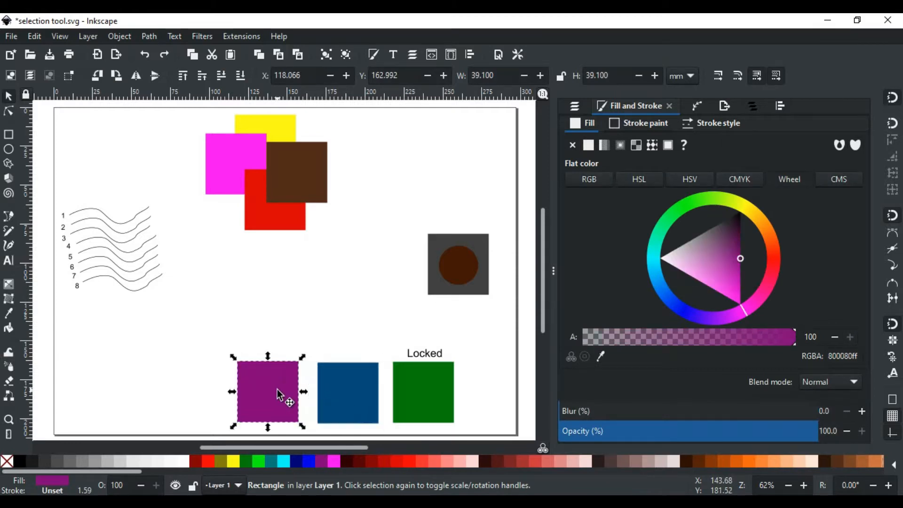
click(343, 397)
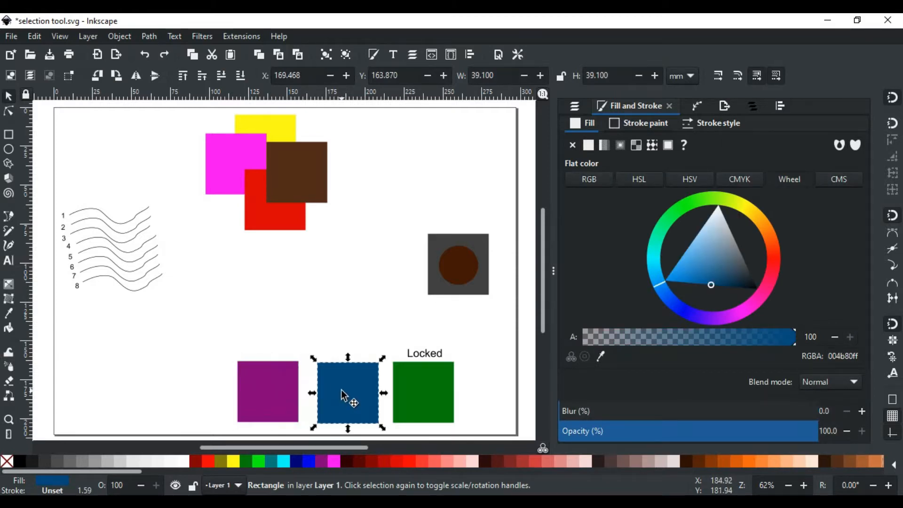
click(417, 390)
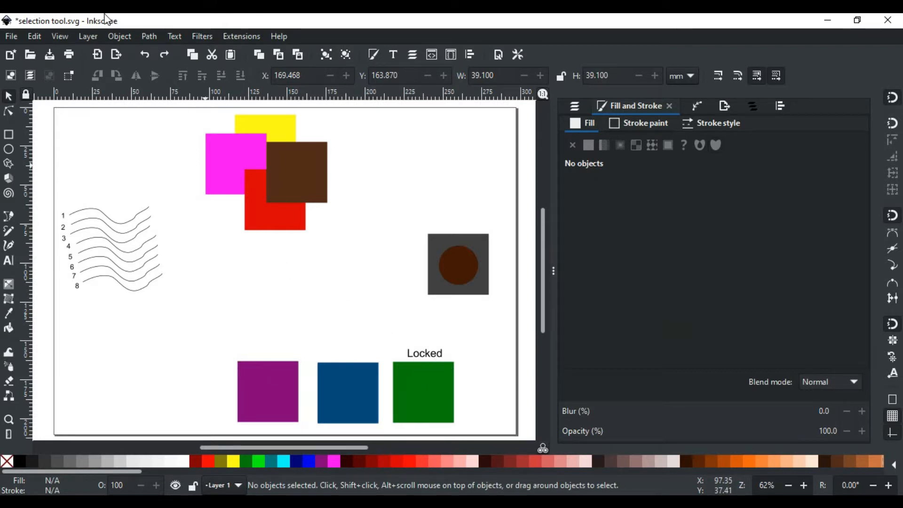
Unlock all locked objects and select the green square, clearing the selection at the end.
click(113, 36)
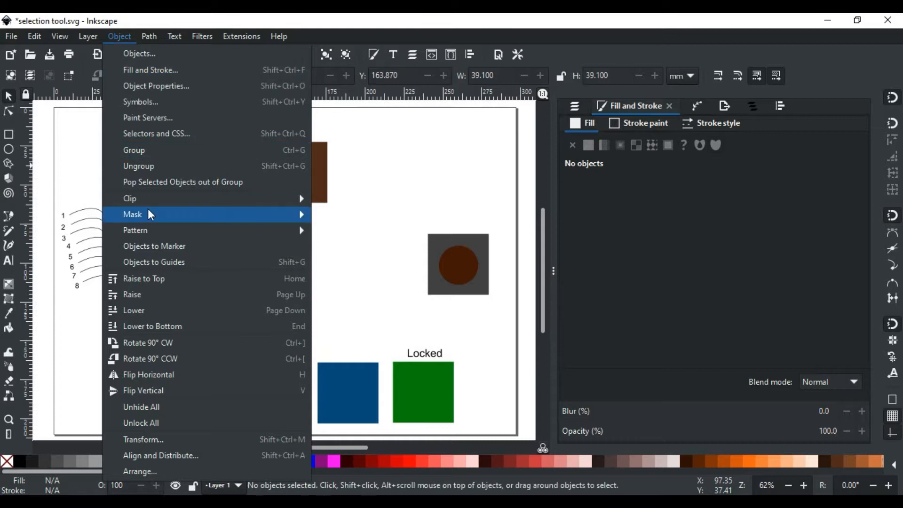
click(140, 423)
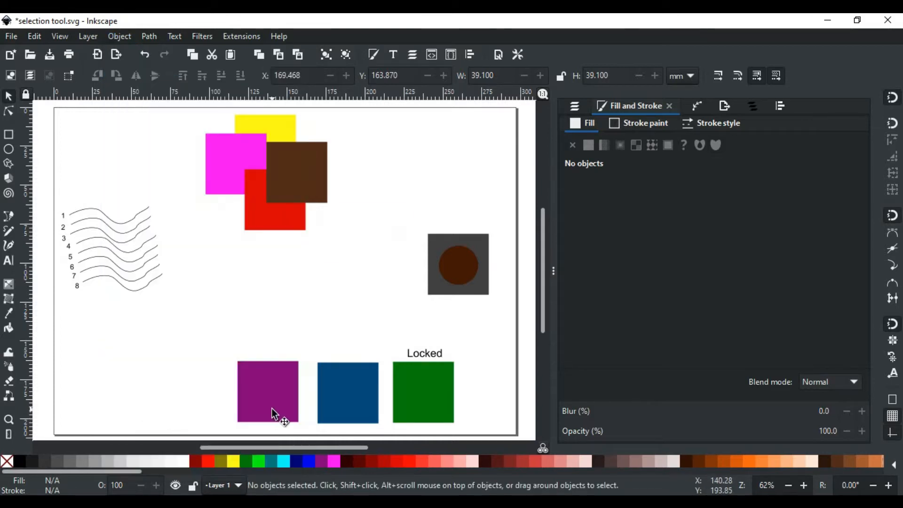
click(414, 403)
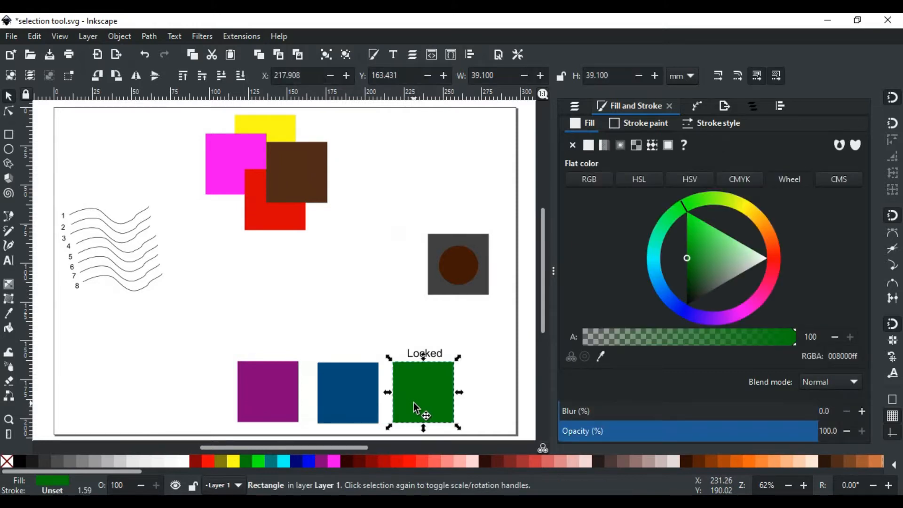
click(480, 374)
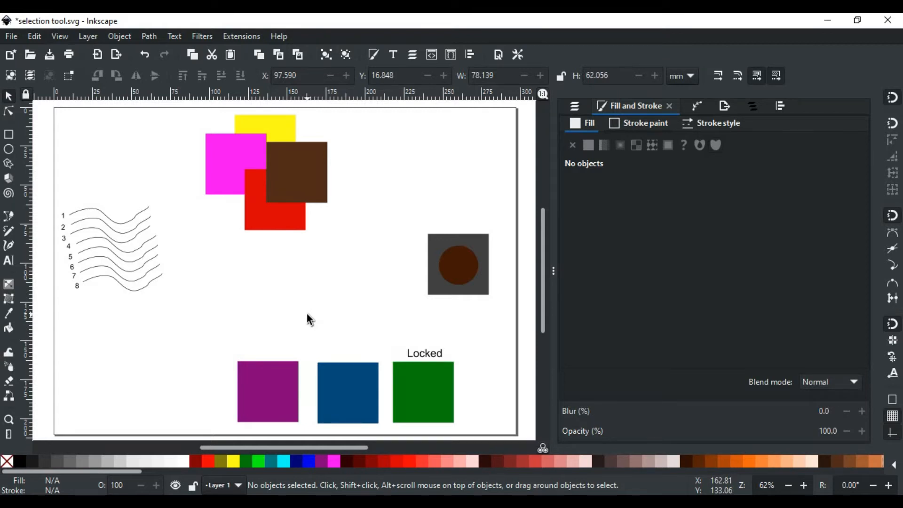
Build one combined selection from the magenta, red, brown and blue squares.
key(shift)
shift+click(214, 177)
shift+click(279, 215)
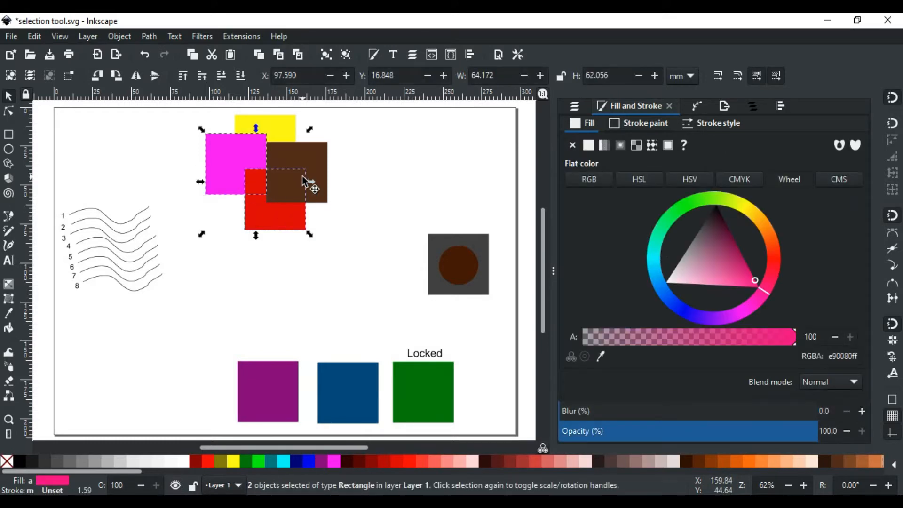
shift+click(313, 147)
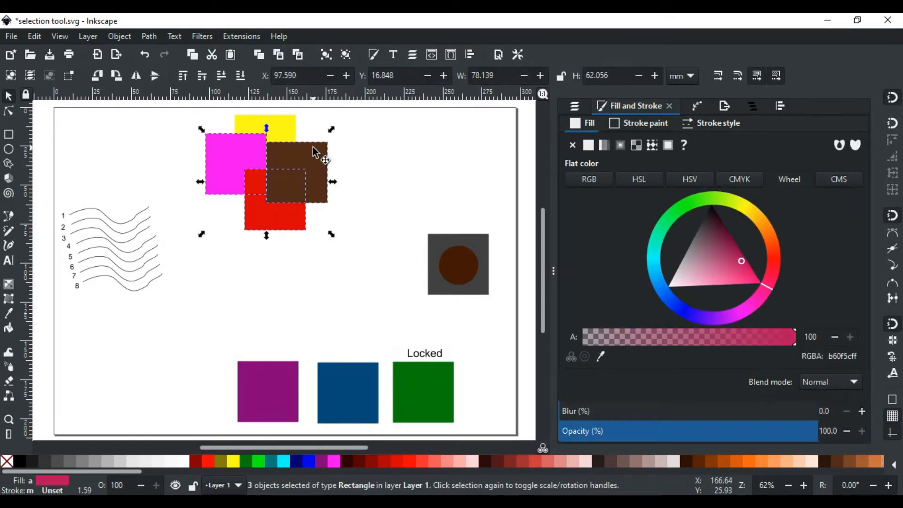
shift+click(345, 407)
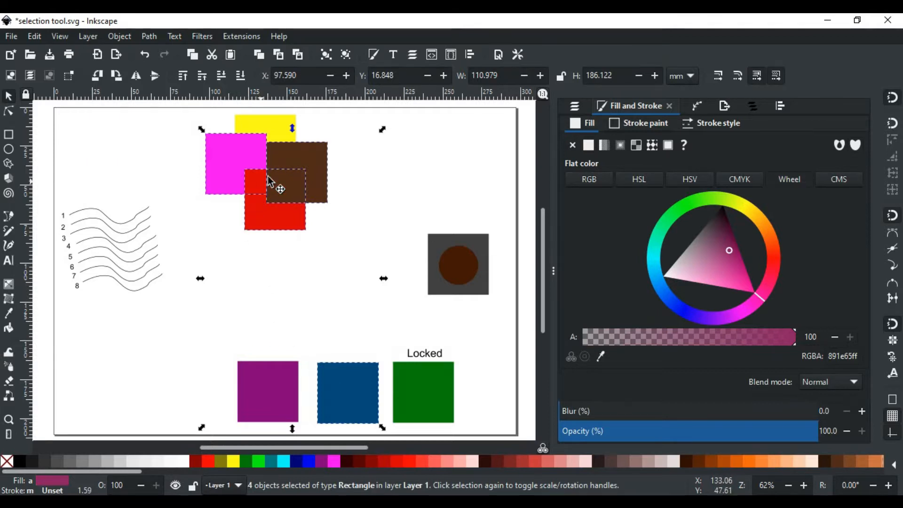
Remove the brown and red squares from the combined selection, and deselect everything.
shift+click(318, 167)
shift+click(278, 215)
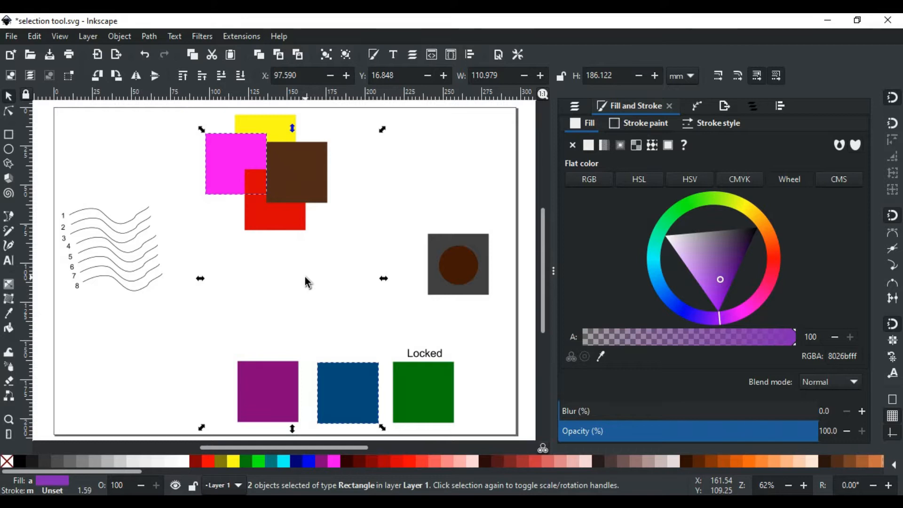
click(394, 316)
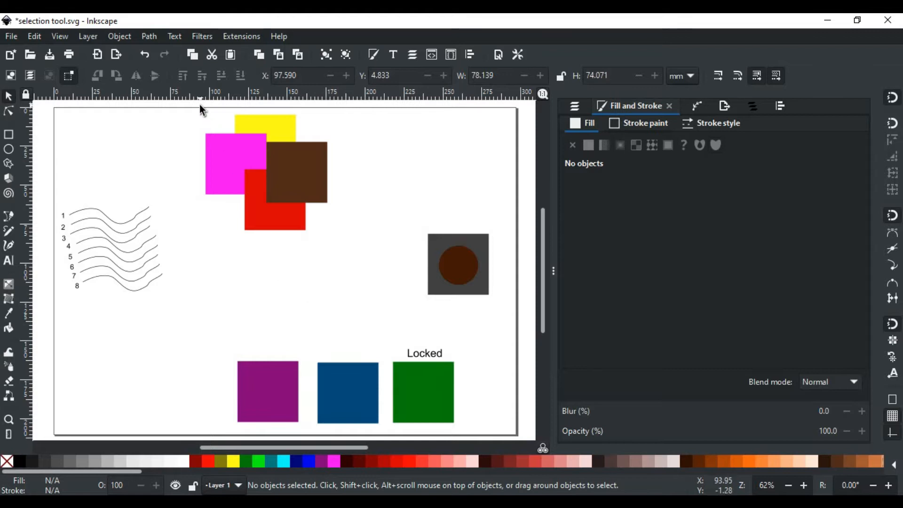
Box-select the yellow, magenta and red squares, and reselect only the yellow and magenta ones with a smaller selection box.
mouse_move(200, 104)
mouse_down()
mouse_move(283, 221)
mouse_move(292, 252)
mouse_move(284, 210)
mouse_move(304, 249)
mouse_move(254, 253)
mouse_move(262, 264)
mouse_up()
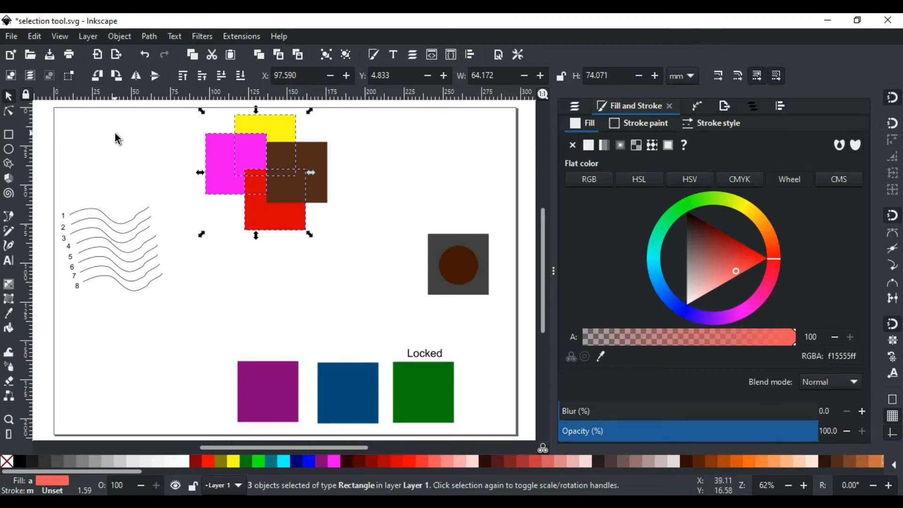
click(172, 102)
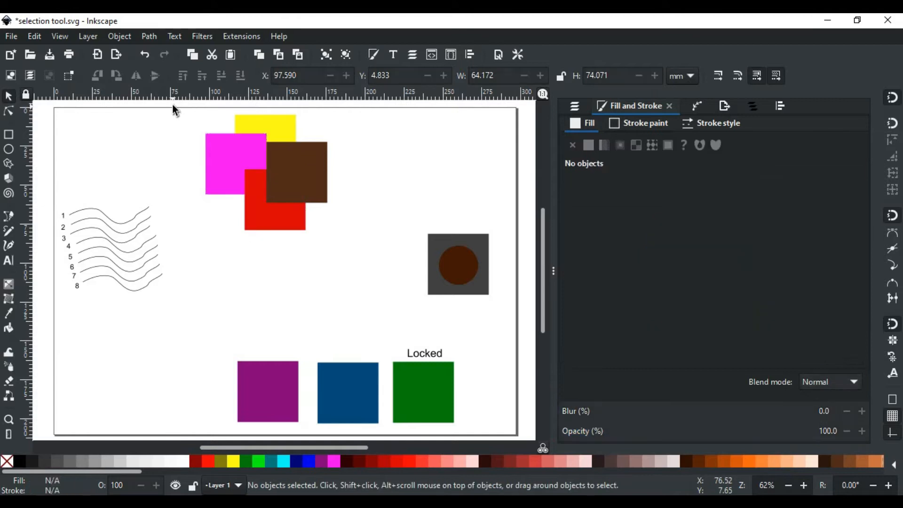
drag(173, 104, 306, 207)
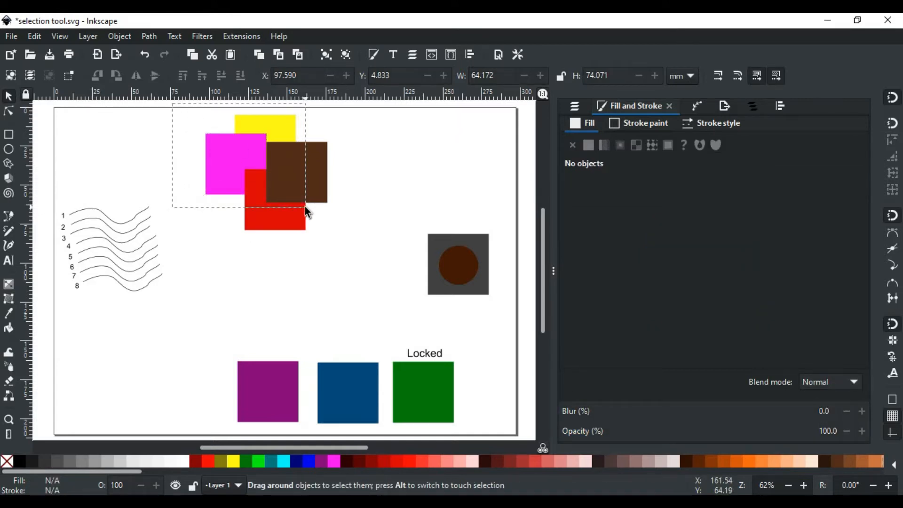
drag(305, 207, 305, 207)
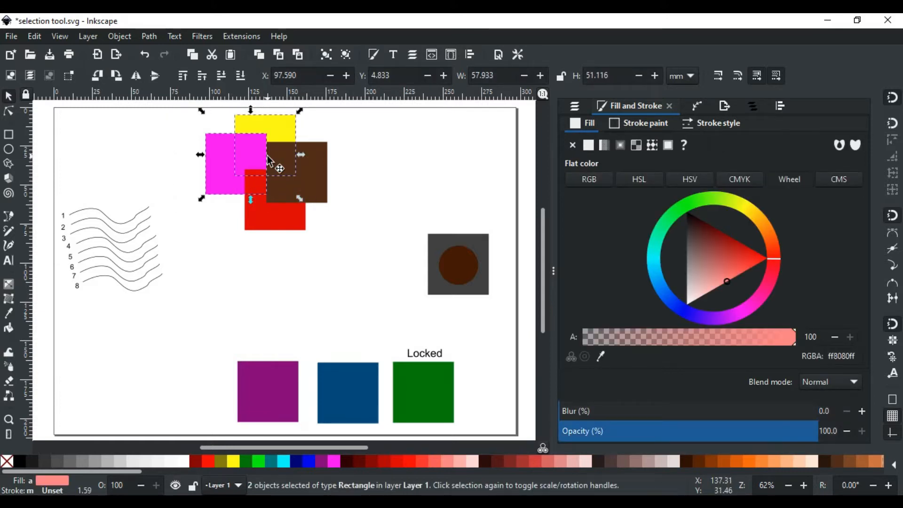
Box-select all four overlapping squares near the page's upper edge and clear the selection.
click(181, 106)
drag(182, 108, 342, 246)
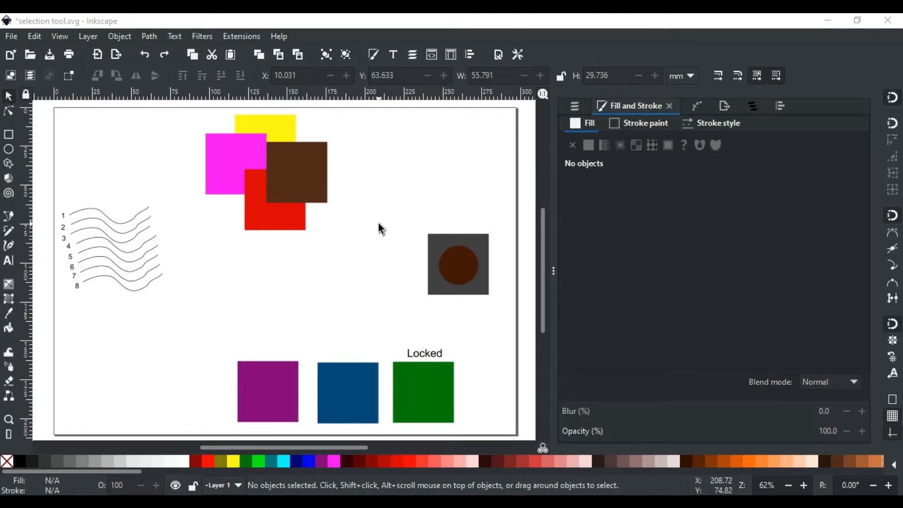
click(375, 219)
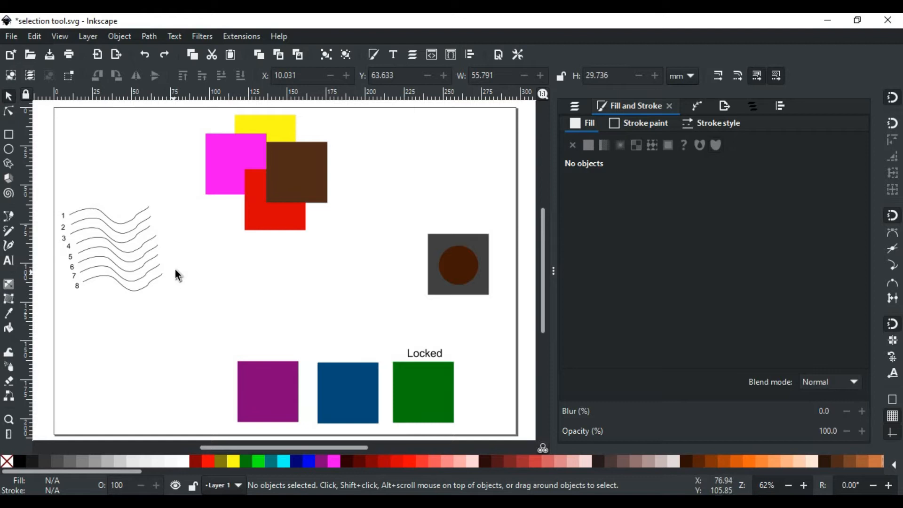
Touch-select wavy lines 1 to 6 and clear the selection, and touch-select only lines 1 to 4 and deselect them.
key(alt)
drag(119, 198, 141, 275)
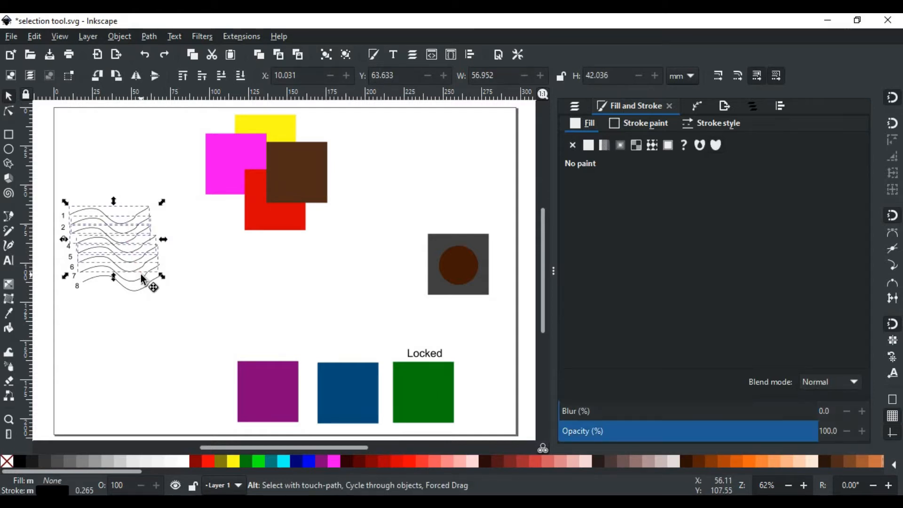
click(178, 268)
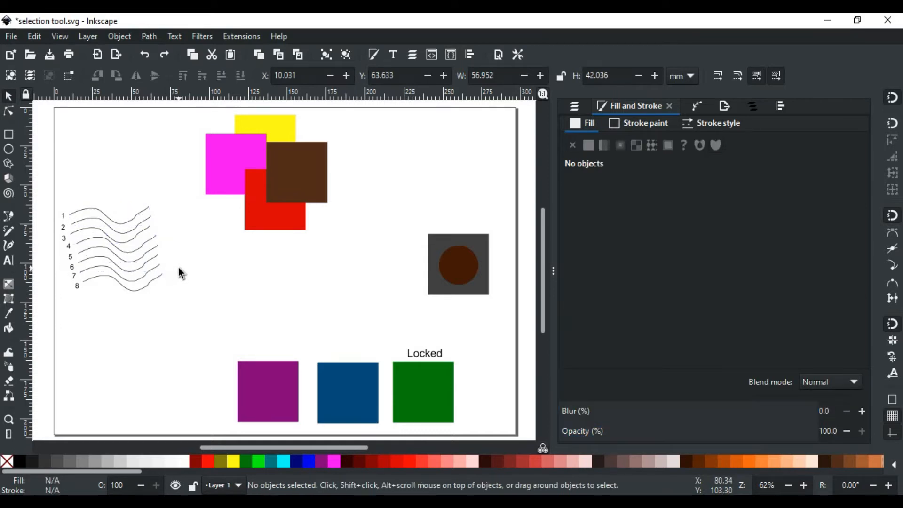
key(alt)
drag(114, 196, 123, 258)
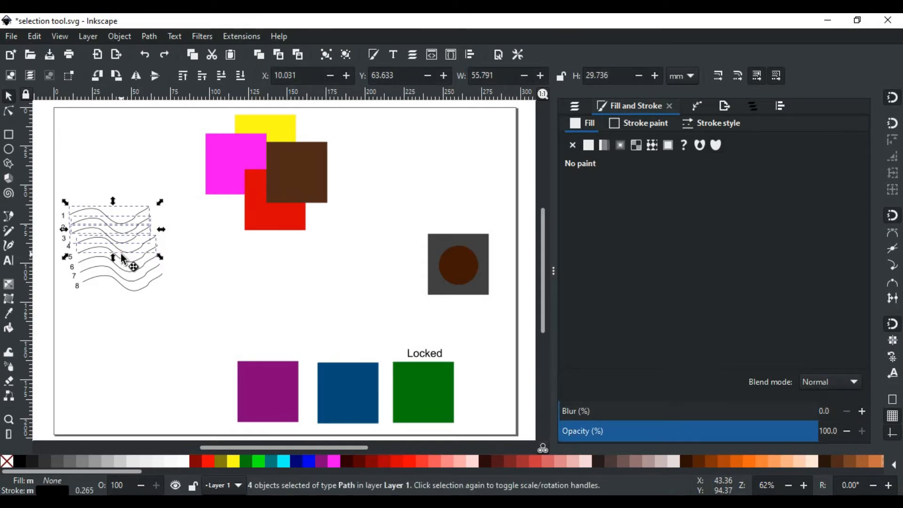
click(202, 265)
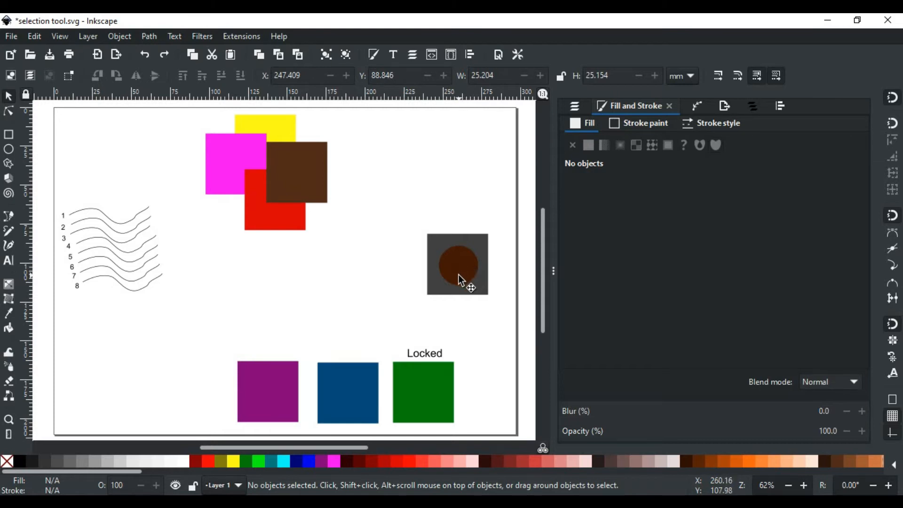
Select the circle beneath the semi-transparent grey square and move it out beside the square's left edge, to about X 208, Y 85 mm.
click(434, 289)
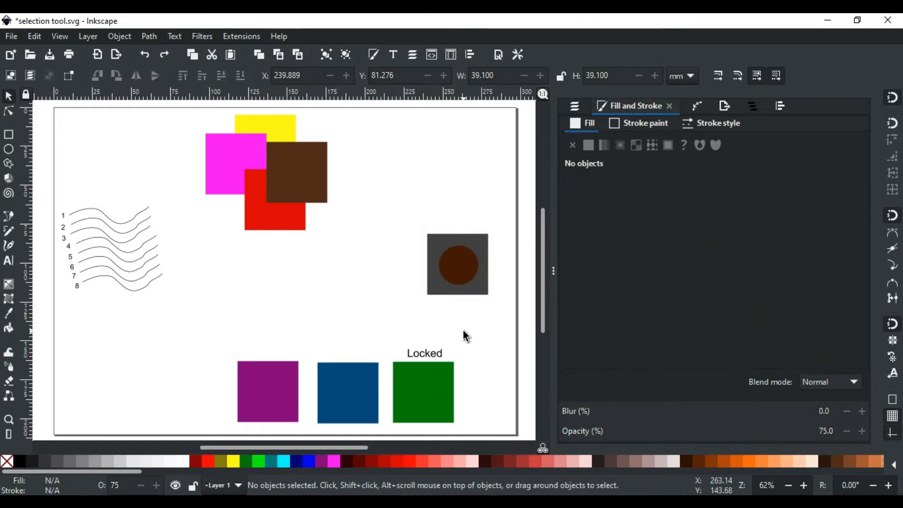
click(456, 255)
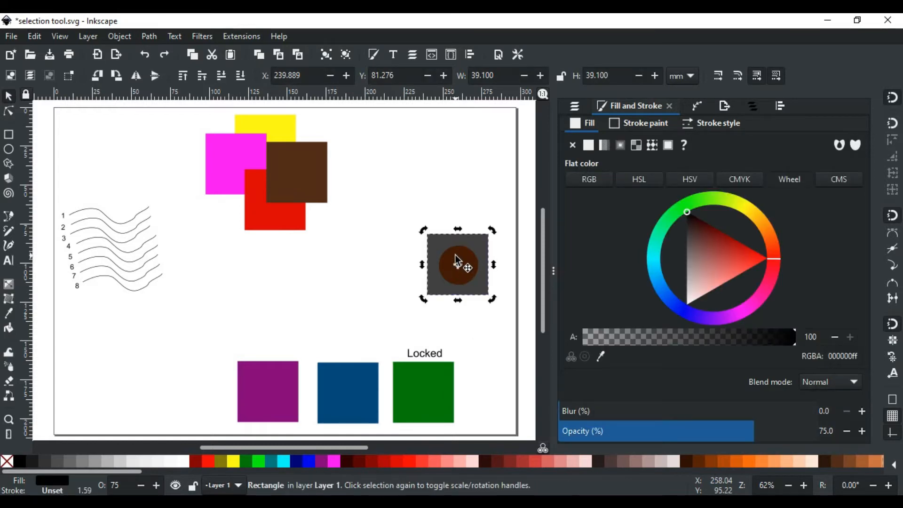
click(455, 255)
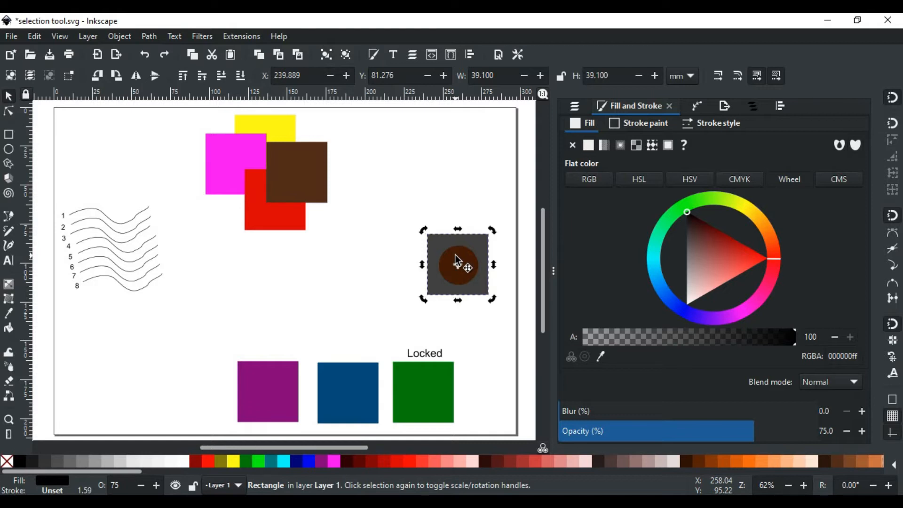
click(455, 255)
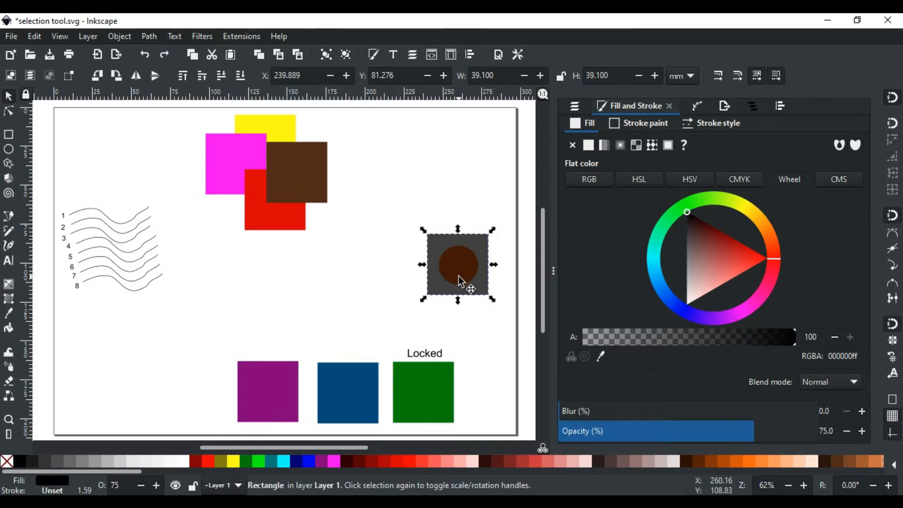
alt+click(458, 276)
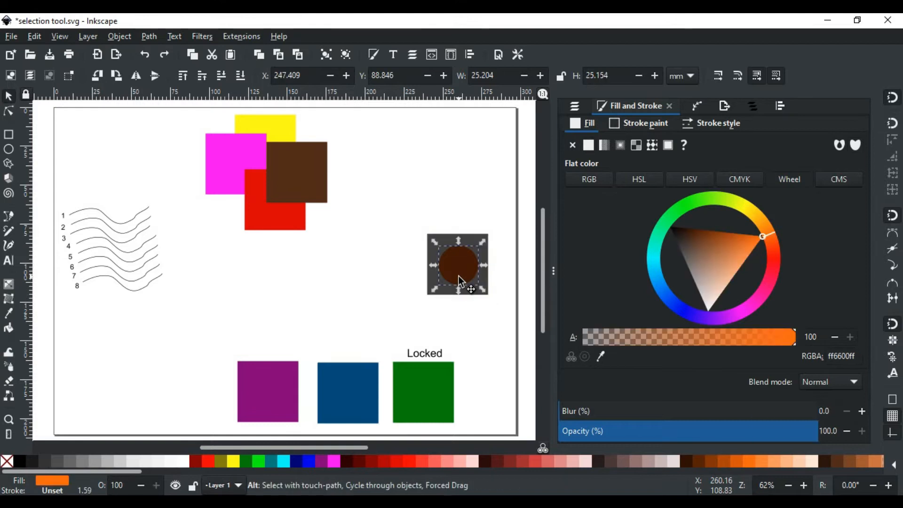
drag(458, 275, 395, 271)
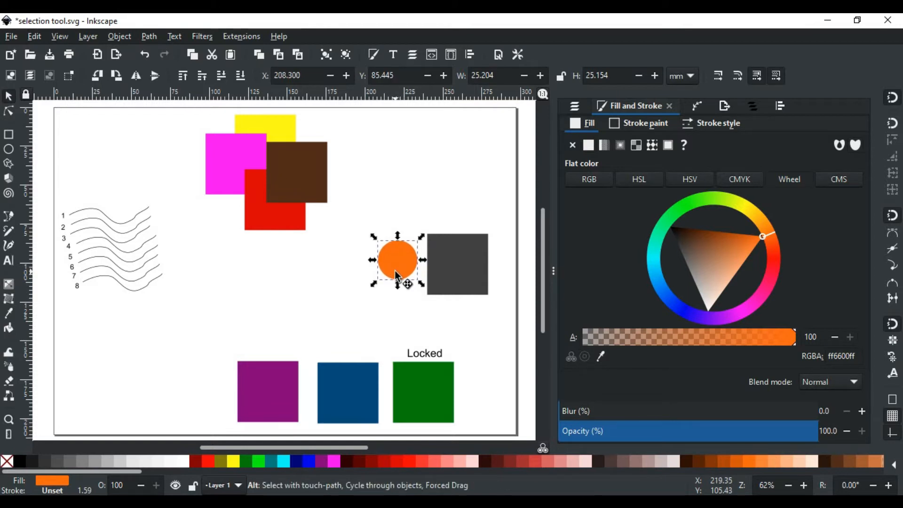
click(349, 265)
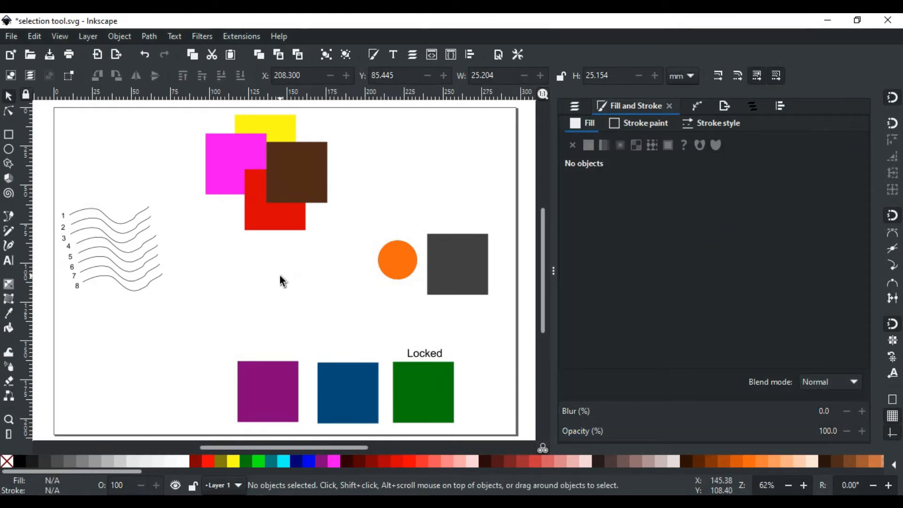
Select all objects and deselect them, and box-select the numbered wavy lines, leaving nothing selected at the end.
key(ctrl+a)
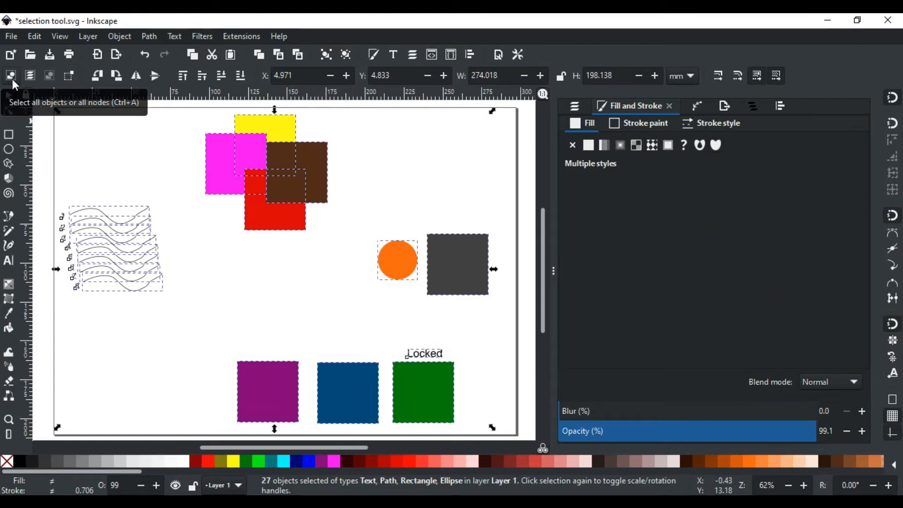
click(49, 81)
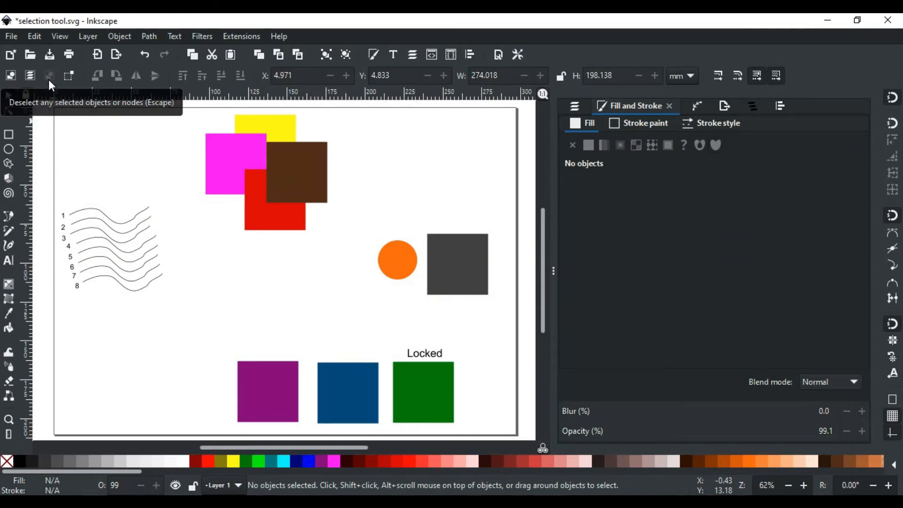
drag(52, 196, 198, 303)
click(231, 277)
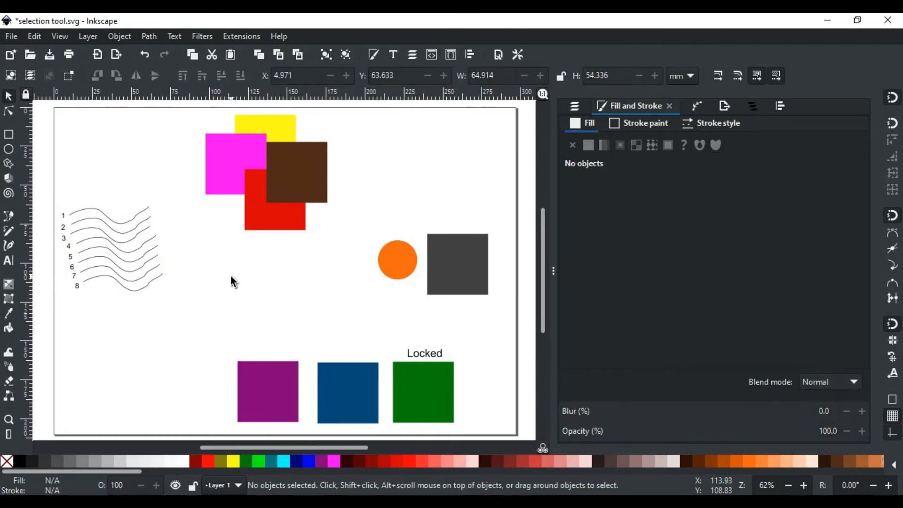
key(ctrl+a)
click(231, 276)
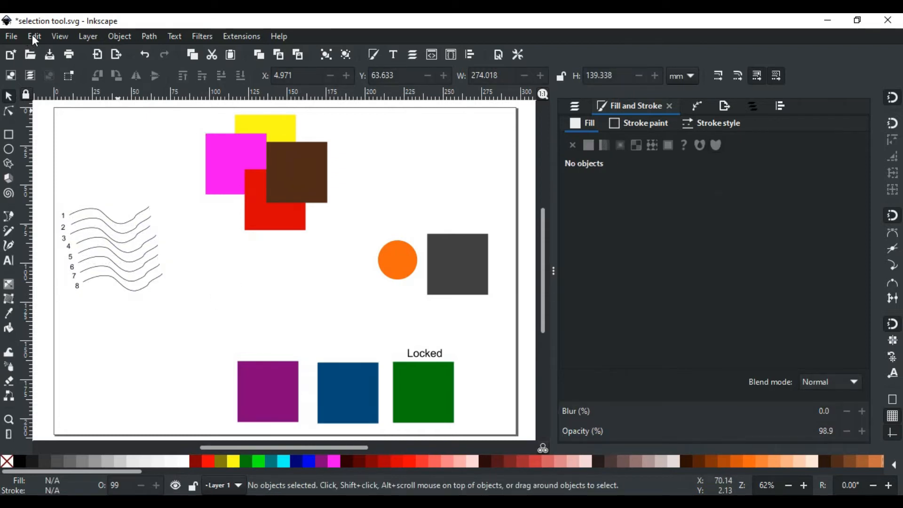
click(35, 36)
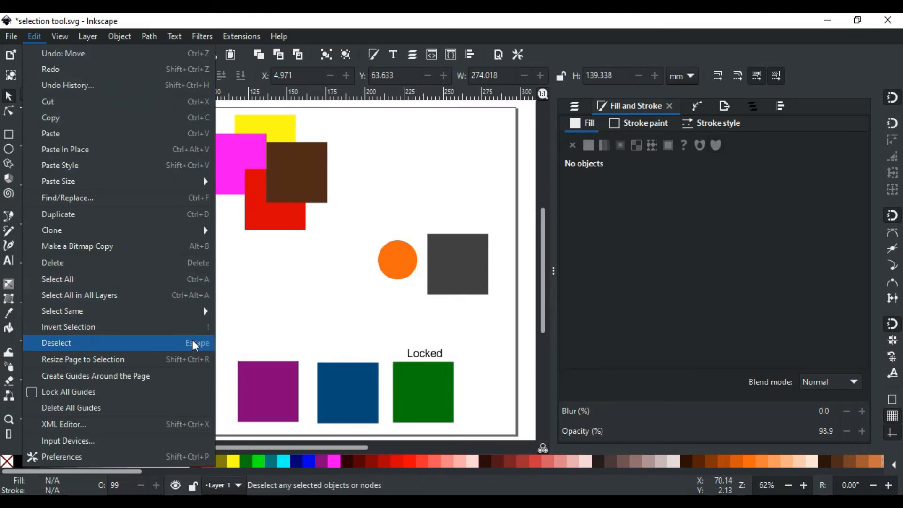
click(262, 299)
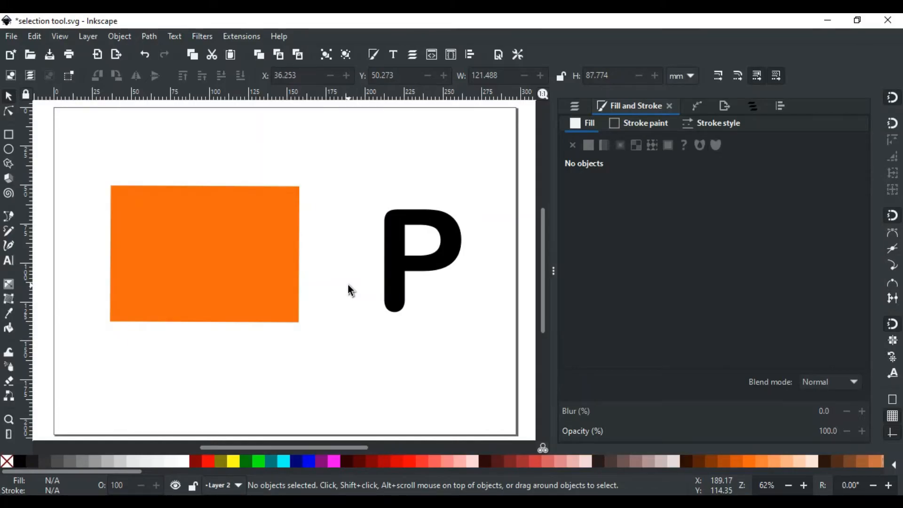
Resize the orange rectangle freely in width and height, and scale it proportionally about its centre to about 108.3 × 75.7 mm.
click(245, 259)
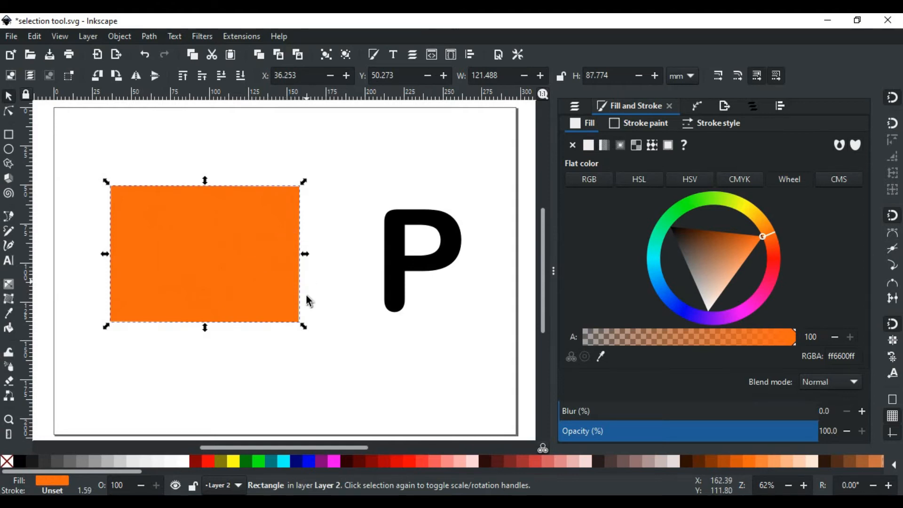
mouse_move(303, 325)
mouse_down()
mouse_move(250, 292)
mouse_move(304, 329)
mouse_move(268, 313)
mouse_move(288, 308)
mouse_move(297, 343)
mouse_move(300, 305)
mouse_move(333, 307)
mouse_move(288, 306)
mouse_move(281, 341)
mouse_move(297, 318)
mouse_move(306, 327)
mouse_up()
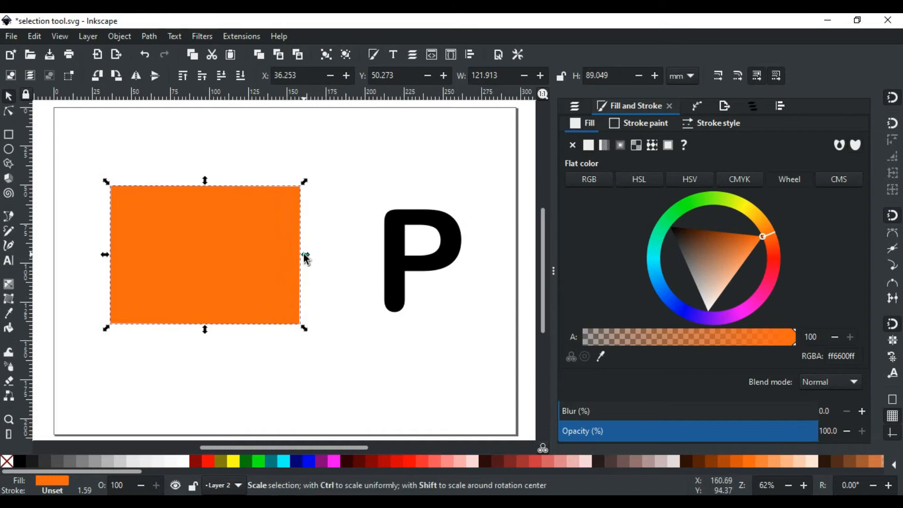
mouse_move(304, 254)
mouse_down()
mouse_move(253, 254)
mouse_move(294, 260)
mouse_move(273, 265)
mouse_move(295, 262)
mouse_up()
mouse_move(203, 331)
mouse_down()
mouse_move(200, 297)
mouse_move(199, 332)
mouse_move(201, 311)
mouse_move(201, 320)
mouse_up()
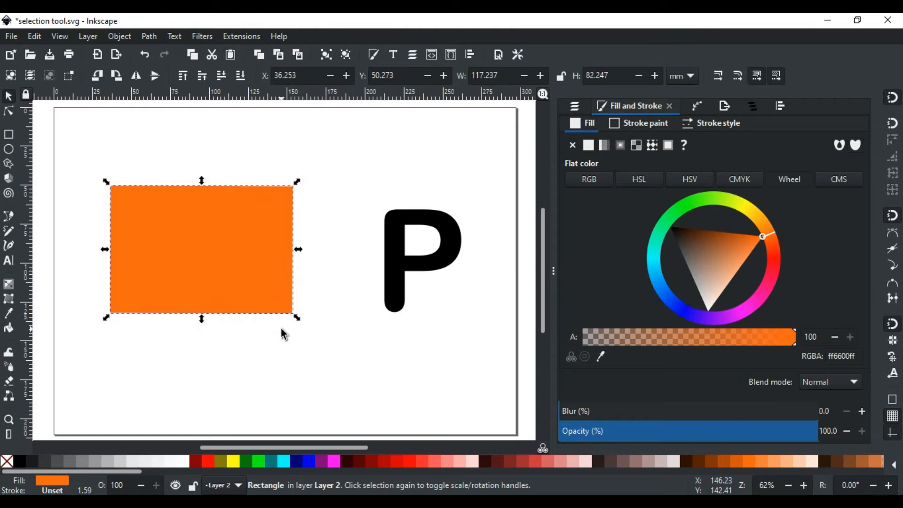
mouse_move(298, 320)
mouse_down()
mouse_move(327, 345)
mouse_move(270, 296)
mouse_move(262, 260)
mouse_move(269, 314)
mouse_move(306, 309)
mouse_move(307, 336)
mouse_move(305, 323)
mouse_up()
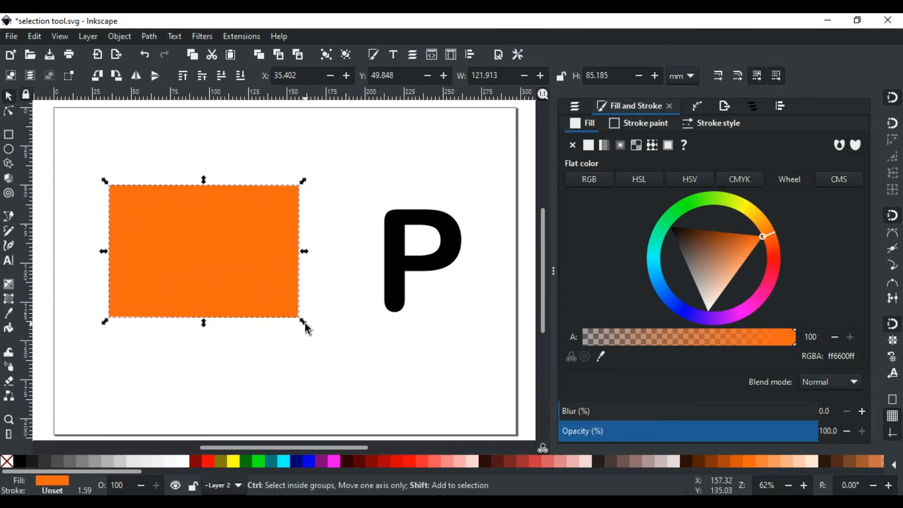
drag(313, 330, 292, 316)
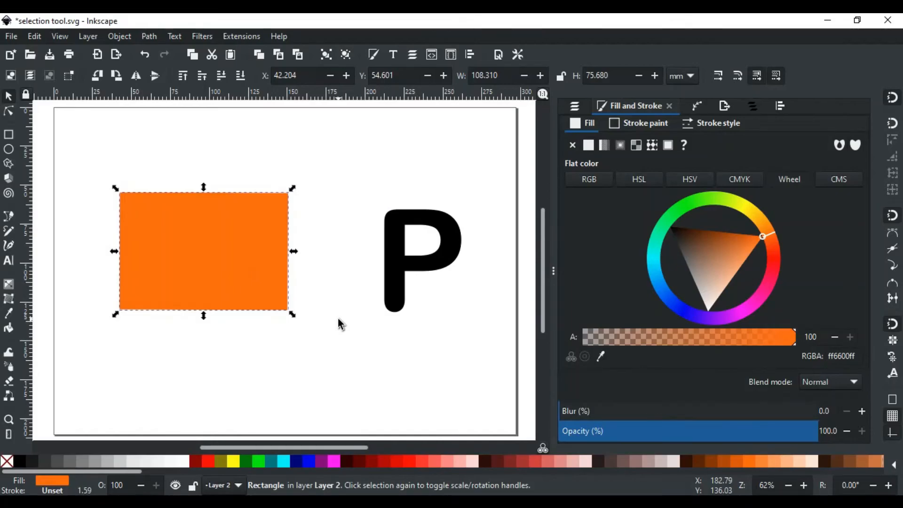
Rotate the orange rectangle freely, and move its rotation centre toward the upper-left corner and reset it to the middle.
click(256, 284)
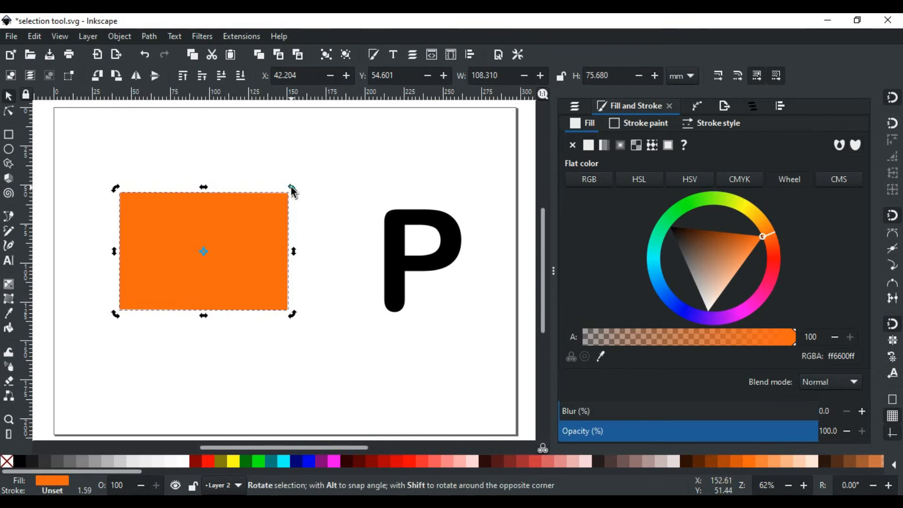
drag(290, 187, 269, 202)
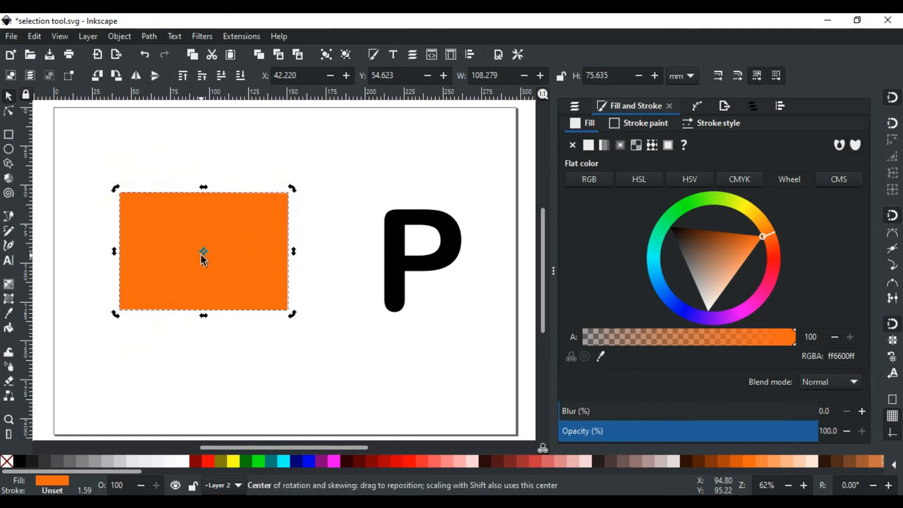
drag(203, 255, 161, 221)
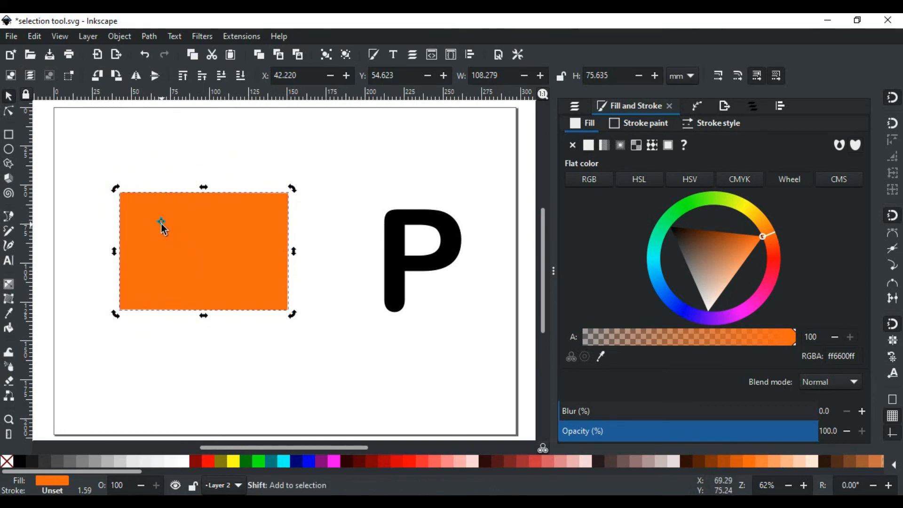
shift+click(161, 224)
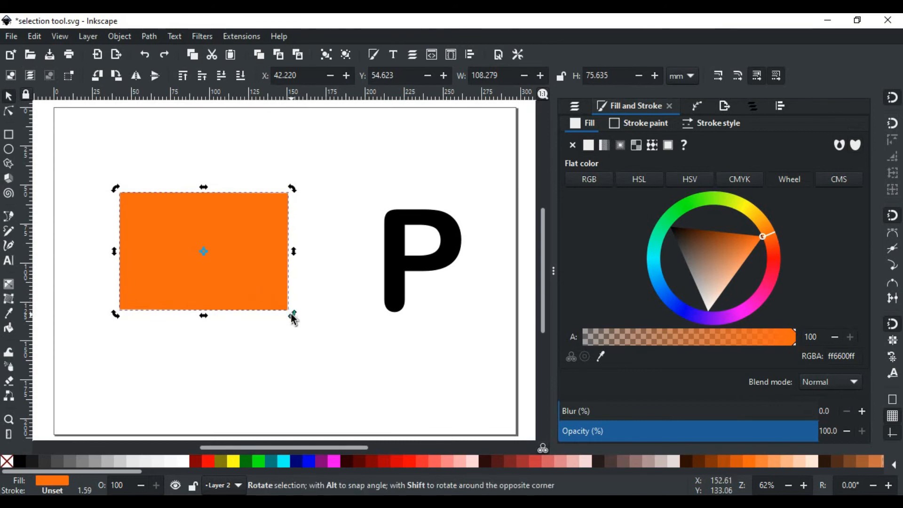
Rotate the orange rectangle with the constraining modifier, and rotate it around its opposite corner and back to nearly level.
key(ctrl)
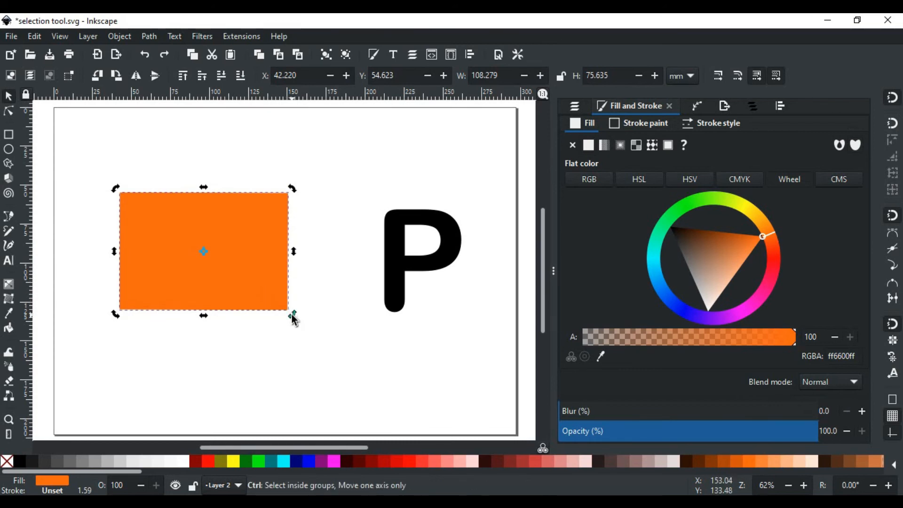
mouse_move(293, 315)
mouse_down()
mouse_move(228, 346)
mouse_move(272, 318)
mouse_move(244, 345)
mouse_move(215, 348)
mouse_move(244, 347)
mouse_move(285, 314)
mouse_move(300, 284)
mouse_move(294, 301)
mouse_up()
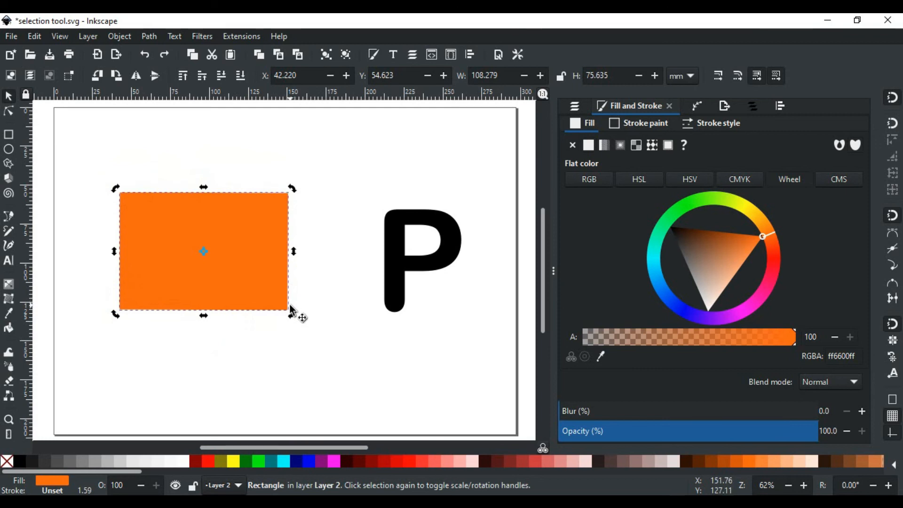
key(shift)
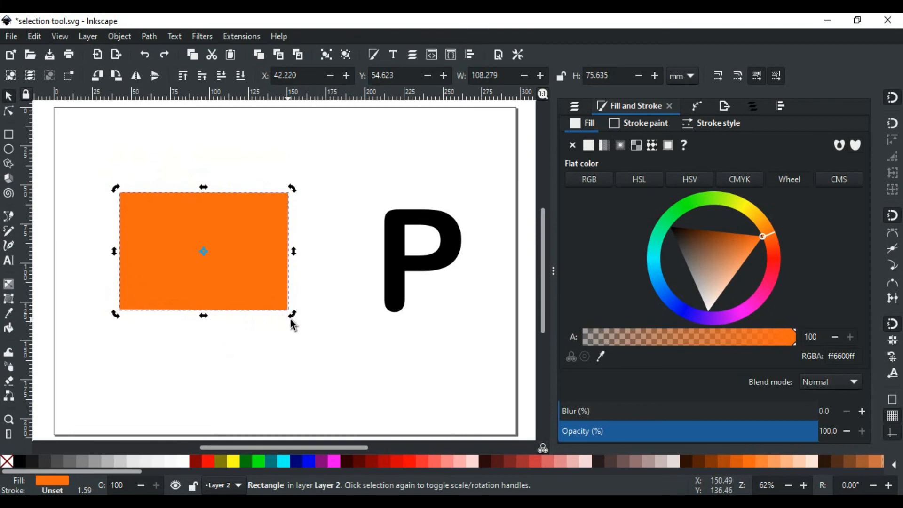
key(shift)
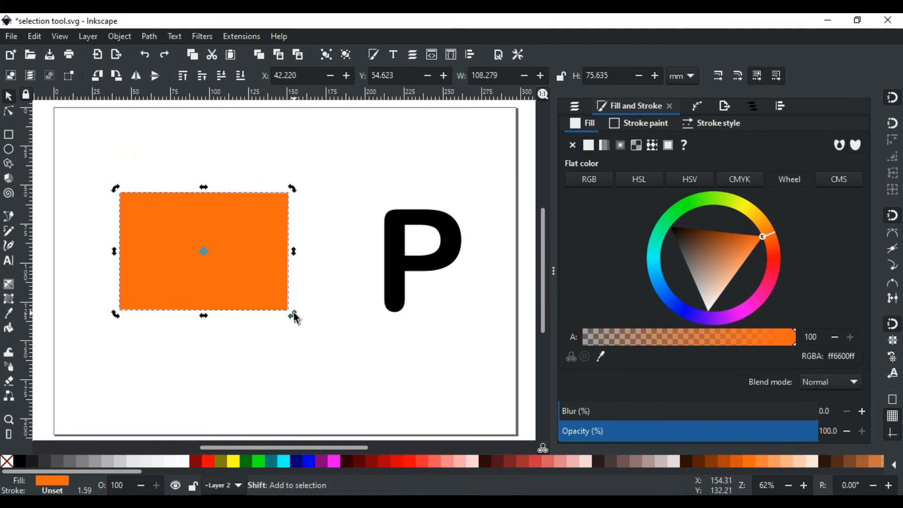
mouse_move(295, 317)
mouse_down()
mouse_move(199, 351)
mouse_move(262, 326)
mouse_move(316, 262)
mouse_move(298, 308)
mouse_move(233, 349)
mouse_move(285, 304)
mouse_up()
drag(285, 306, 302, 320)
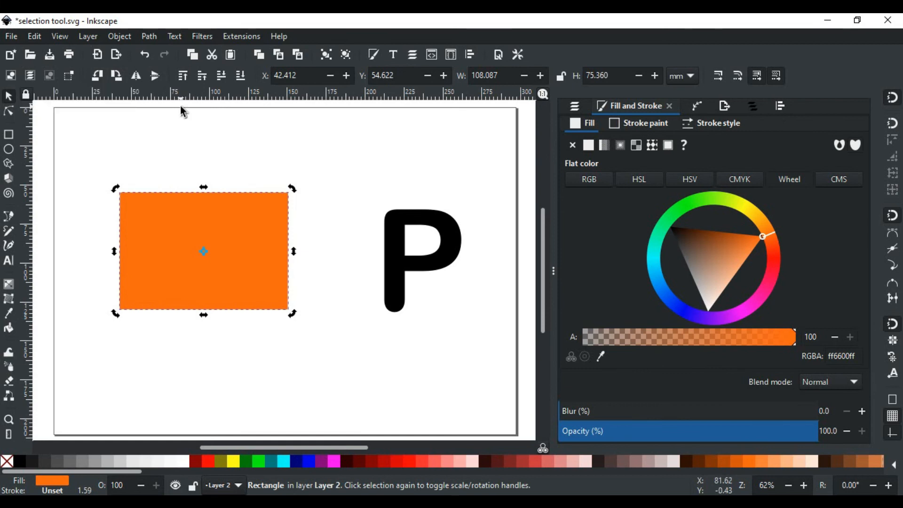
Rotate the letter P 90° counter-clockwise twice, and 90° clockwise twice to bring it back upright.
click(398, 242)
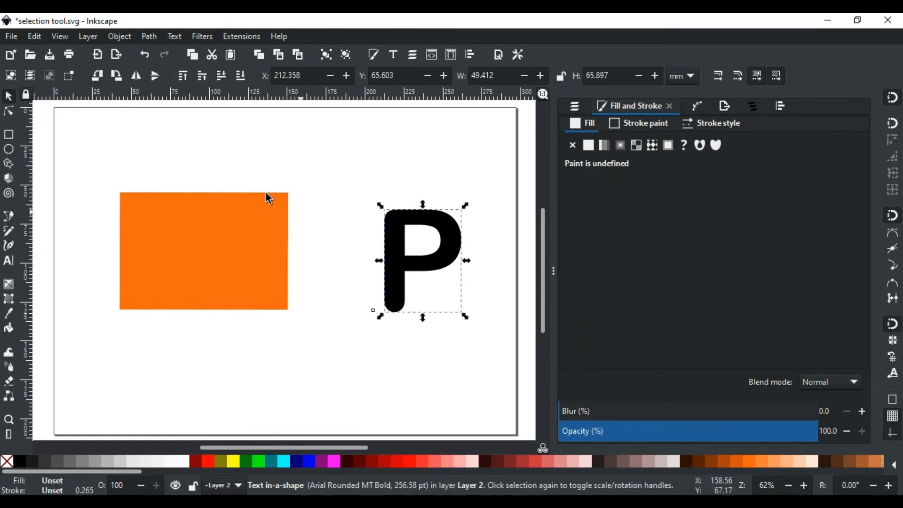
click(98, 76)
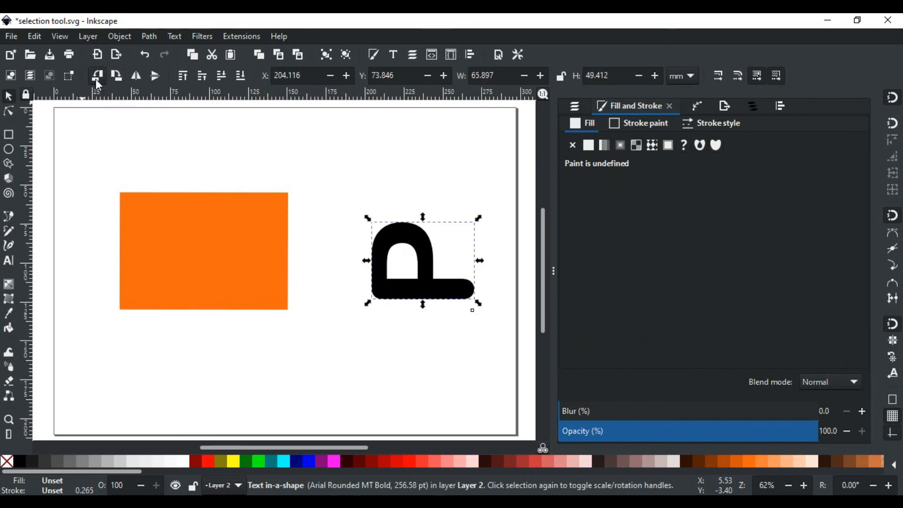
click(97, 82)
click(123, 76)
click(124, 76)
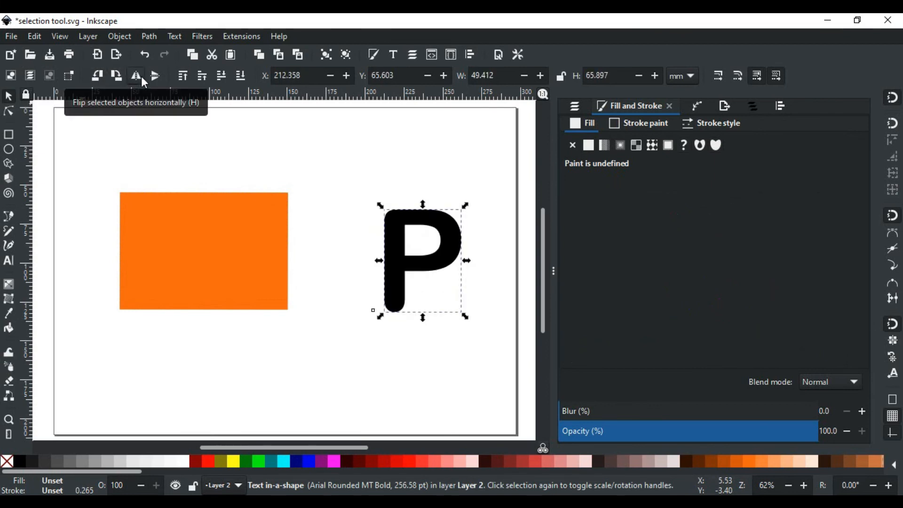
Flip the letter P horizontally and back, and flip it vertically and back.
click(141, 77)
click(142, 77)
click(153, 80)
click(153, 79)
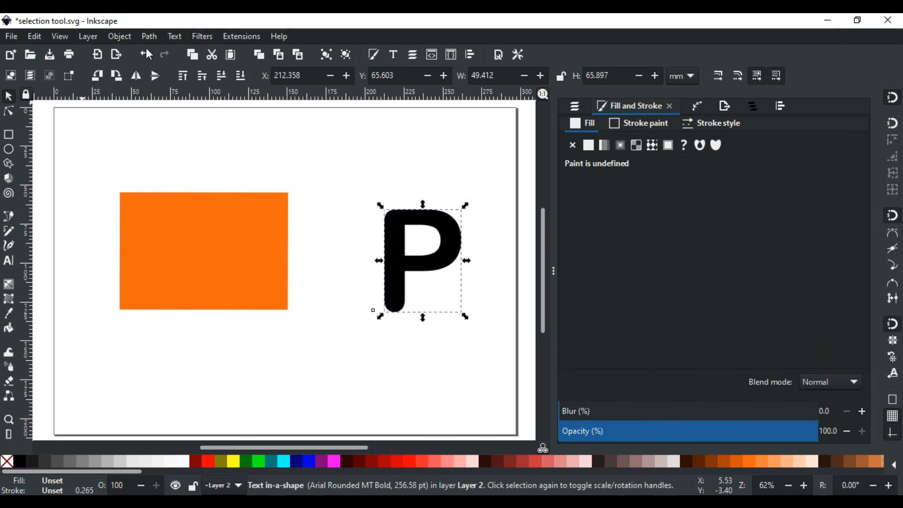
click(120, 40)
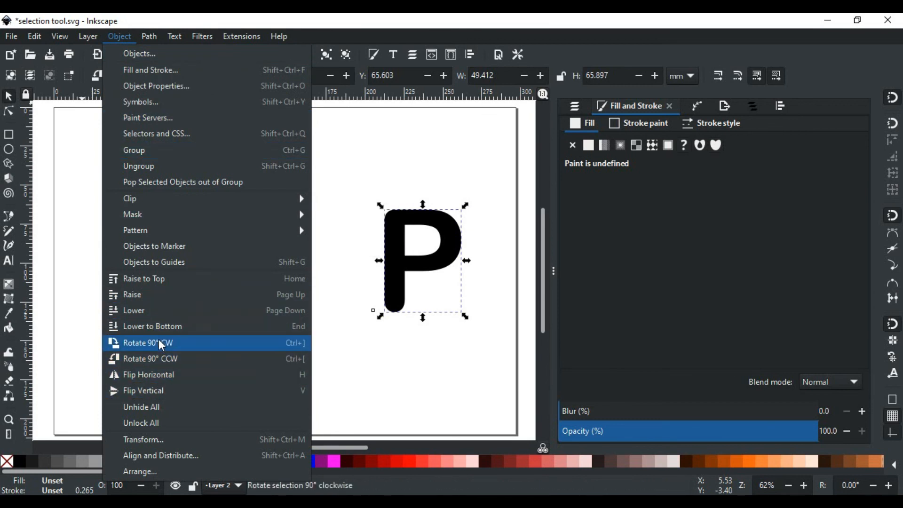
click(336, 320)
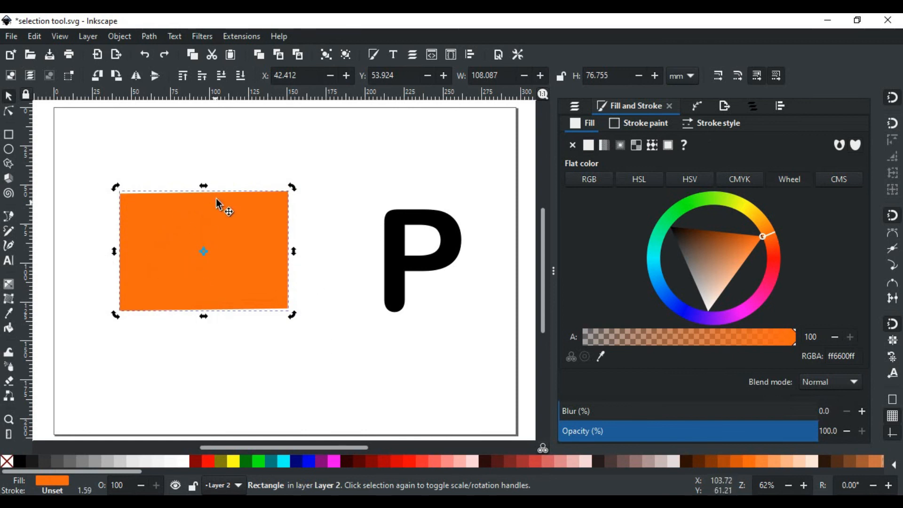
Skew the orange rectangle slightly to about 109.8 × 76.8 mm overall, and clear the selection.
drag(210, 185, 199, 207)
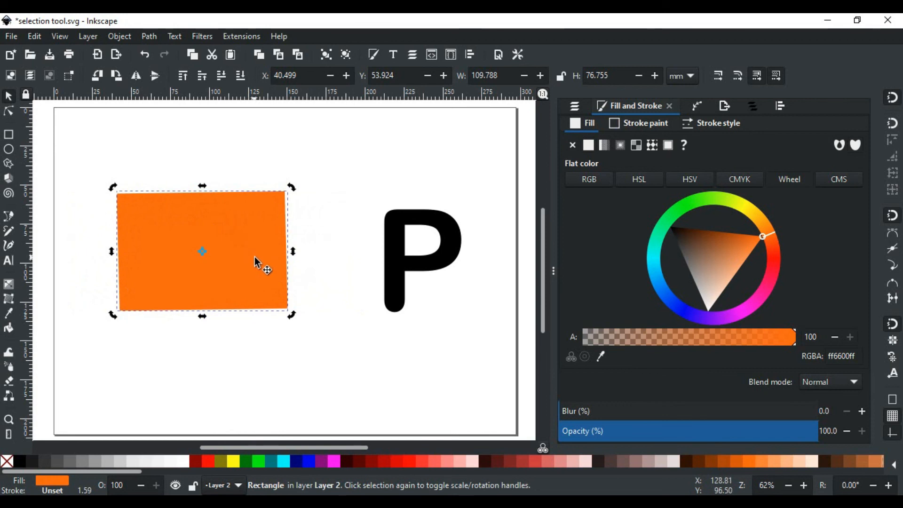
click(327, 308)
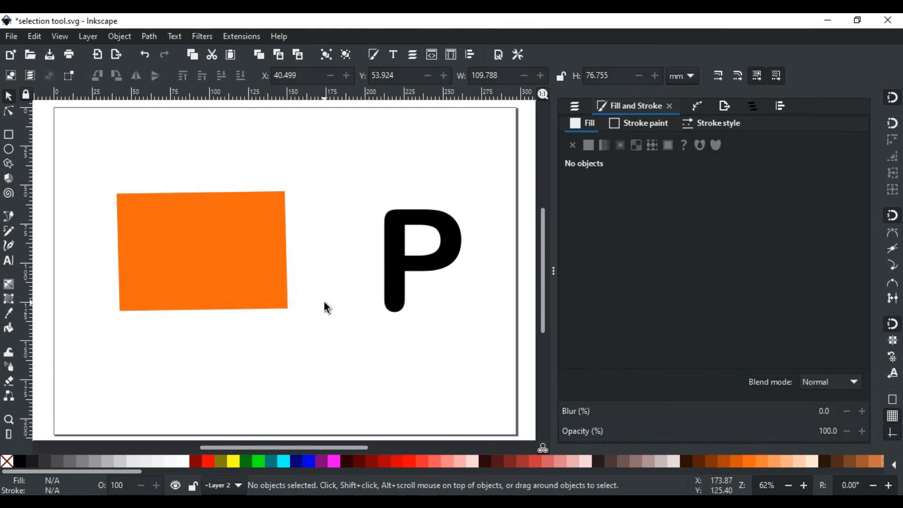